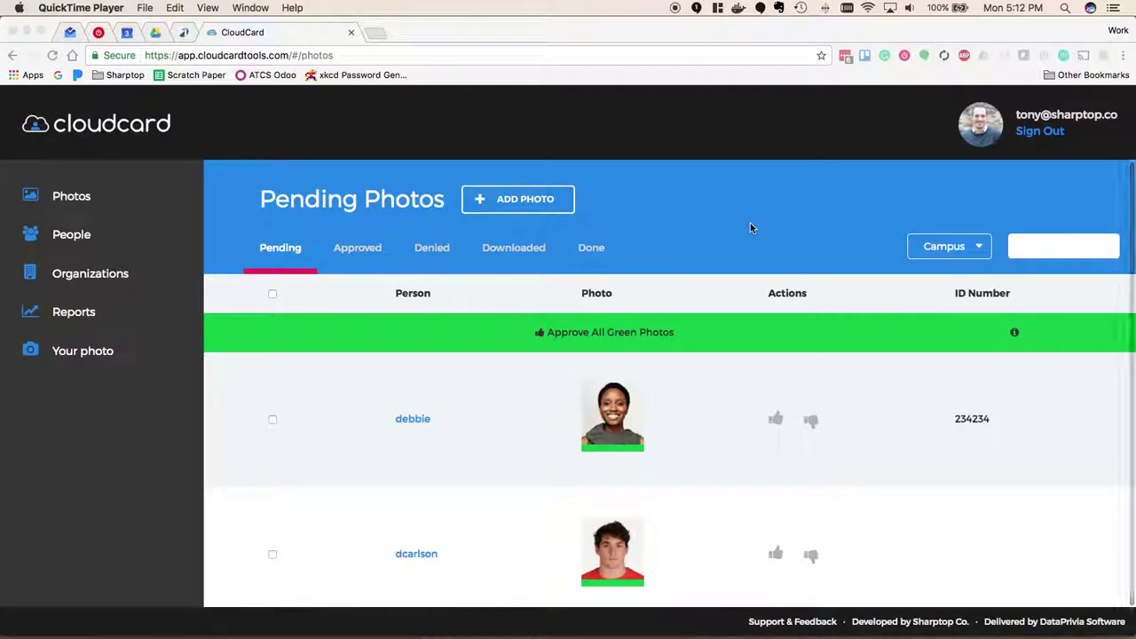
Step: Look over the whole list of pending photos, from the green-marked entries to the red-marked ones, and return to the start
scroll(734, 435, down, 5)
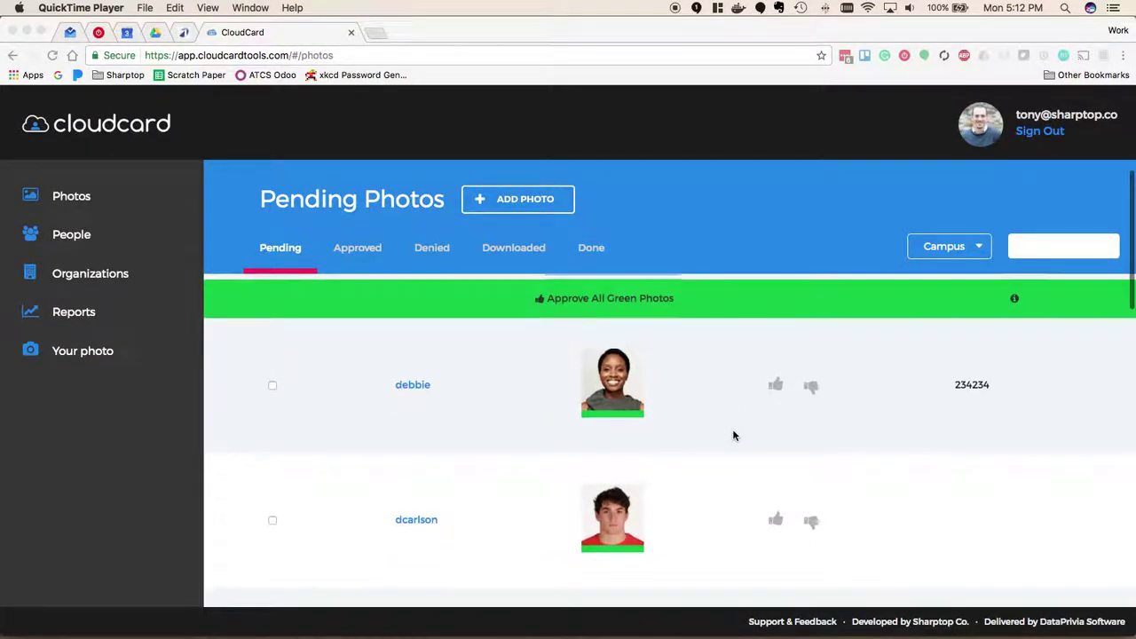
scroll(735, 435, down, 10)
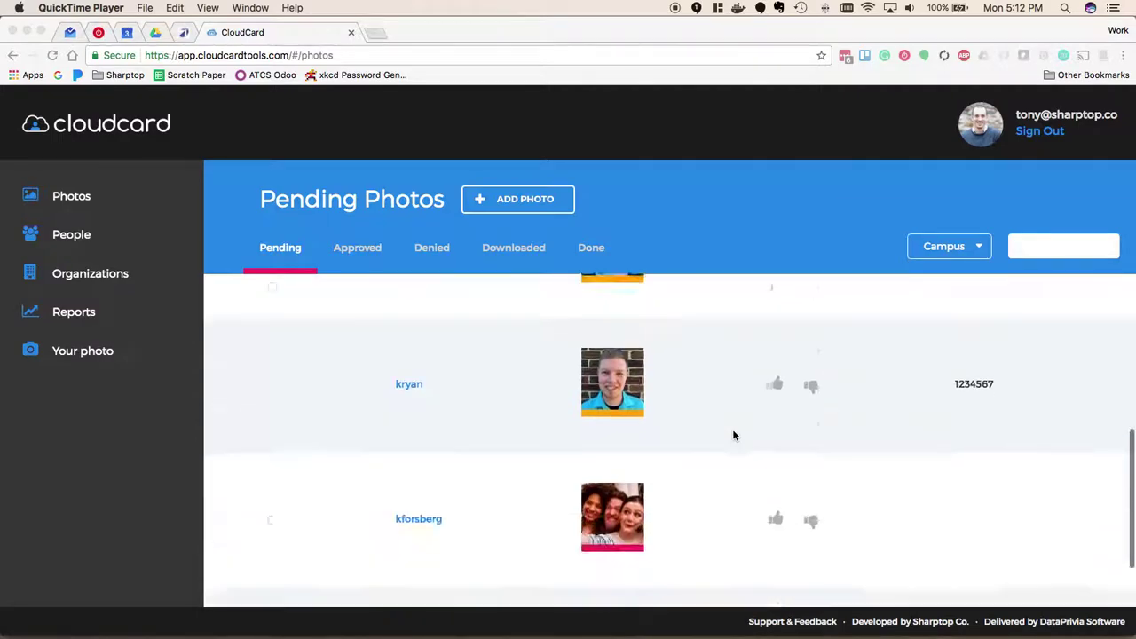
scroll(734, 435, up, 10)
scroll(734, 435, up, 5)
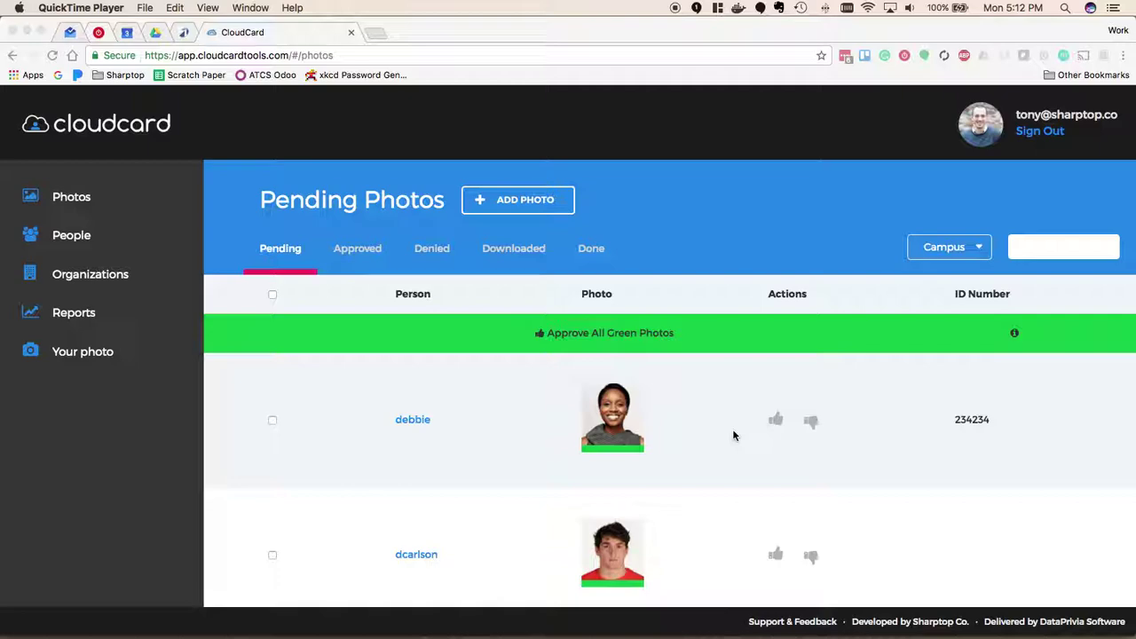
scroll(733, 435, down, 1)
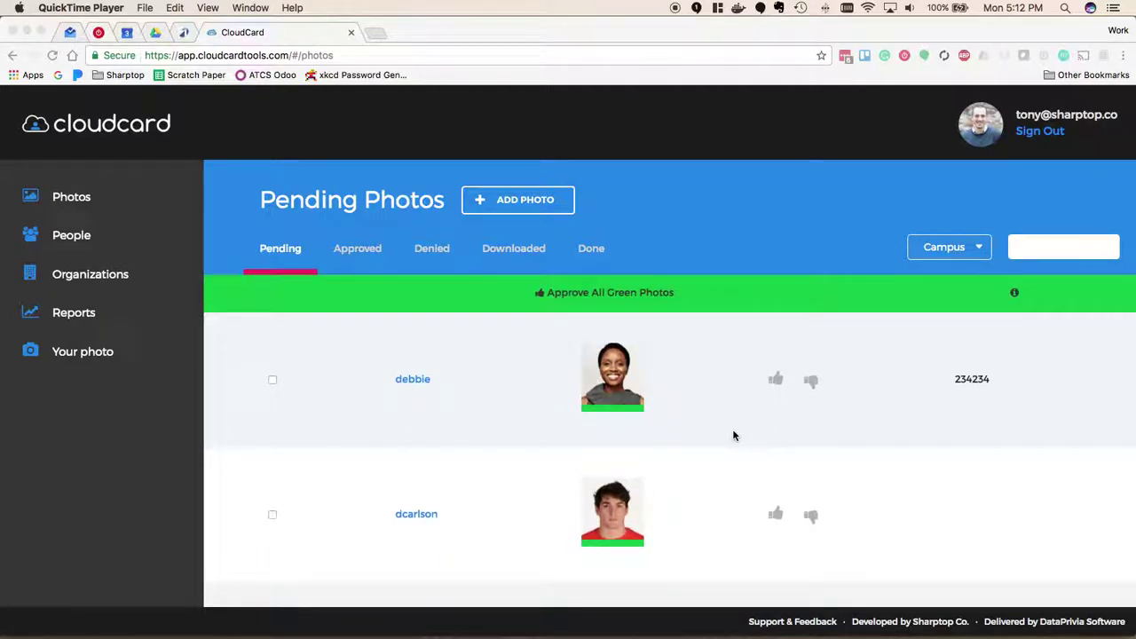
click(733, 435)
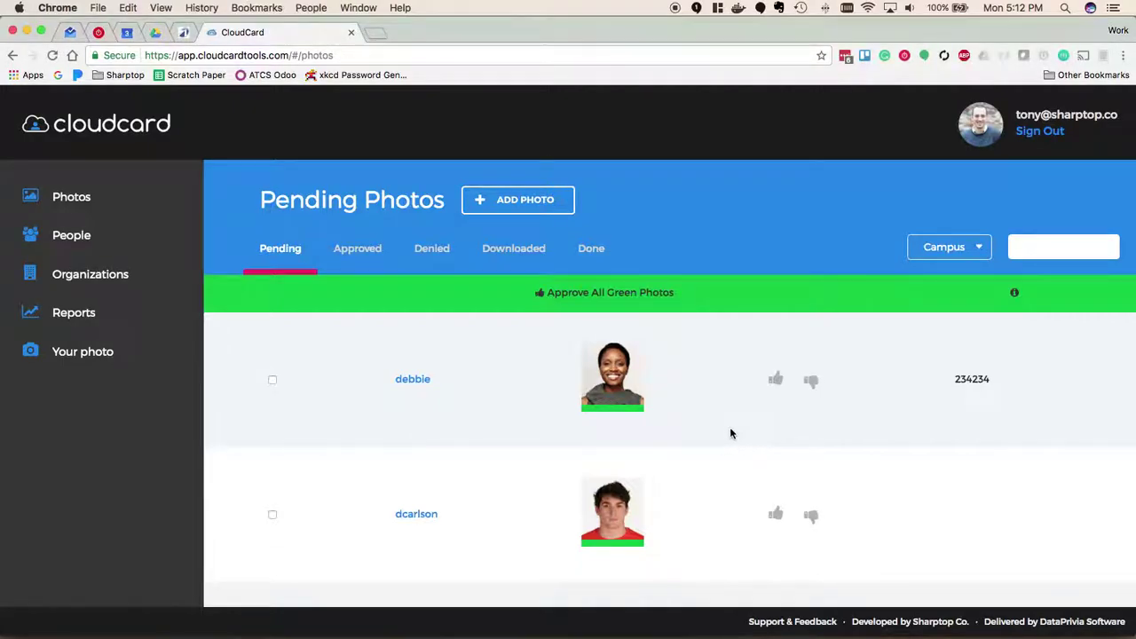
scroll(688, 421, down, 1)
scroll(688, 421, up, 1)
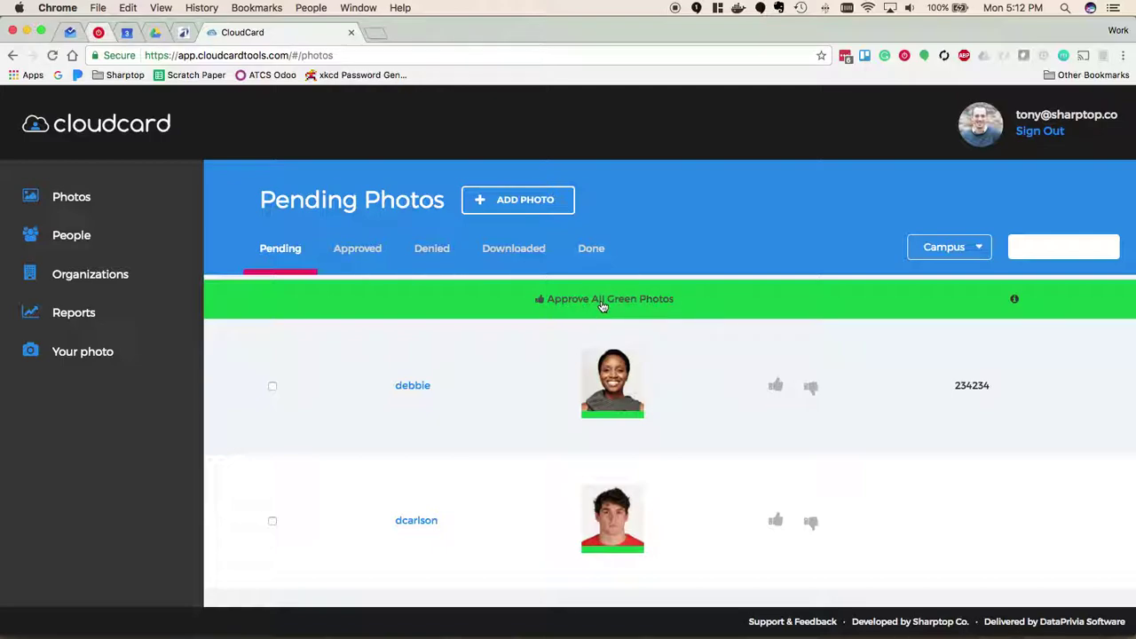
Step: Examine the green-marked pending photos listed below the Approve All Green Photos option
scroll(697, 524, down, 3)
scroll(701, 527, down, 3)
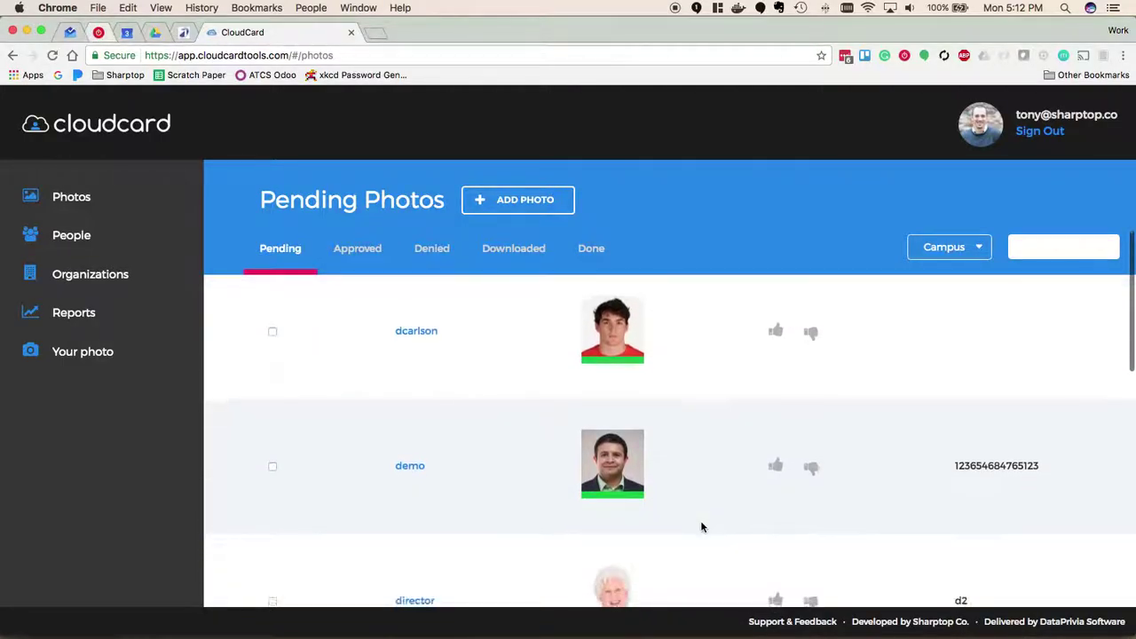
scroll(701, 527, up, 4)
scroll(701, 527, up, 2)
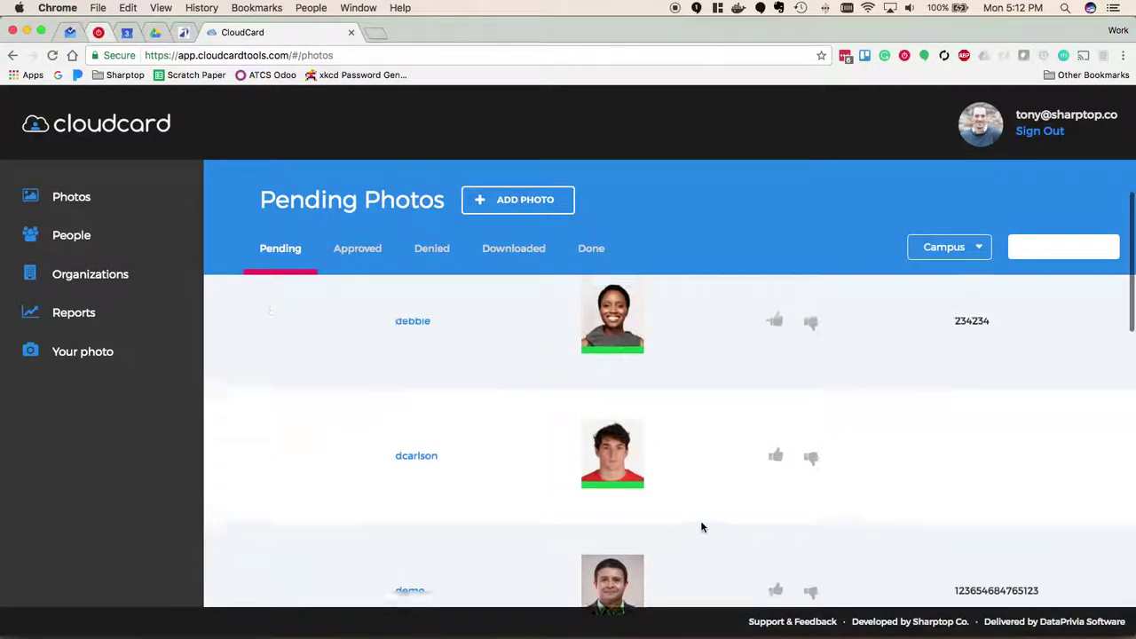
scroll(701, 527, down, 1)
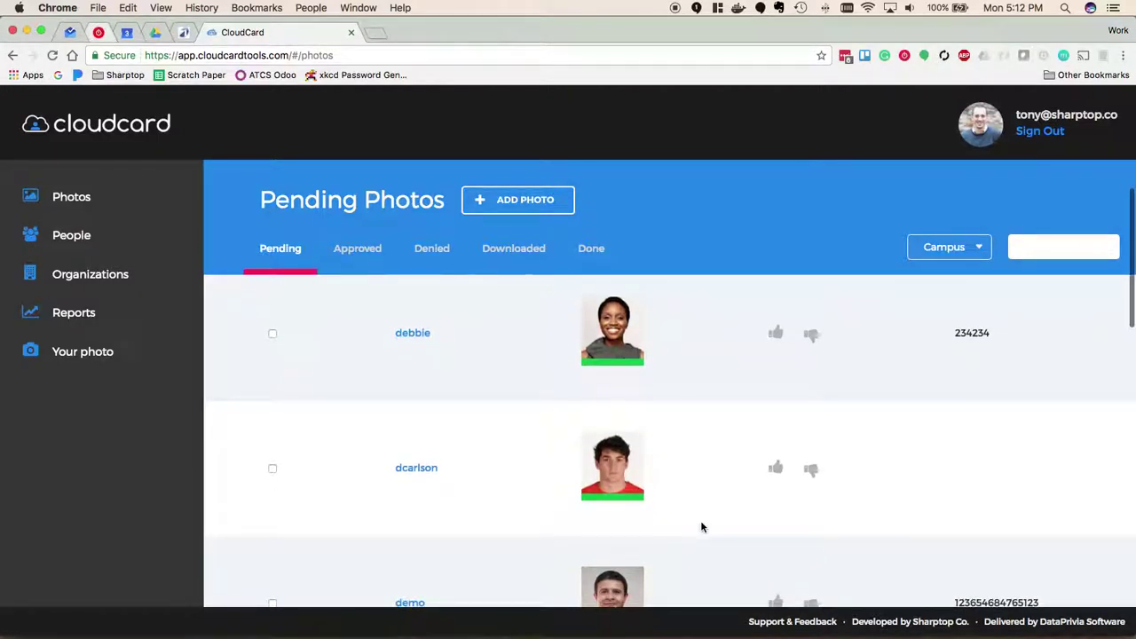
scroll(670, 460, down, 1)
scroll(670, 460, down, 3)
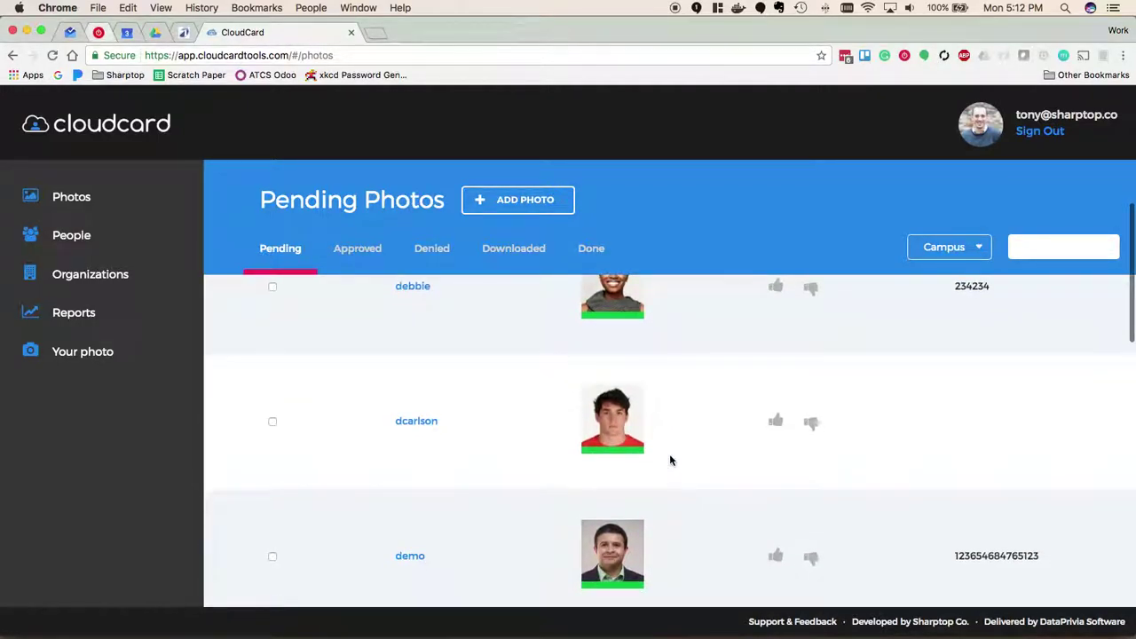
scroll(670, 460, up, 2)
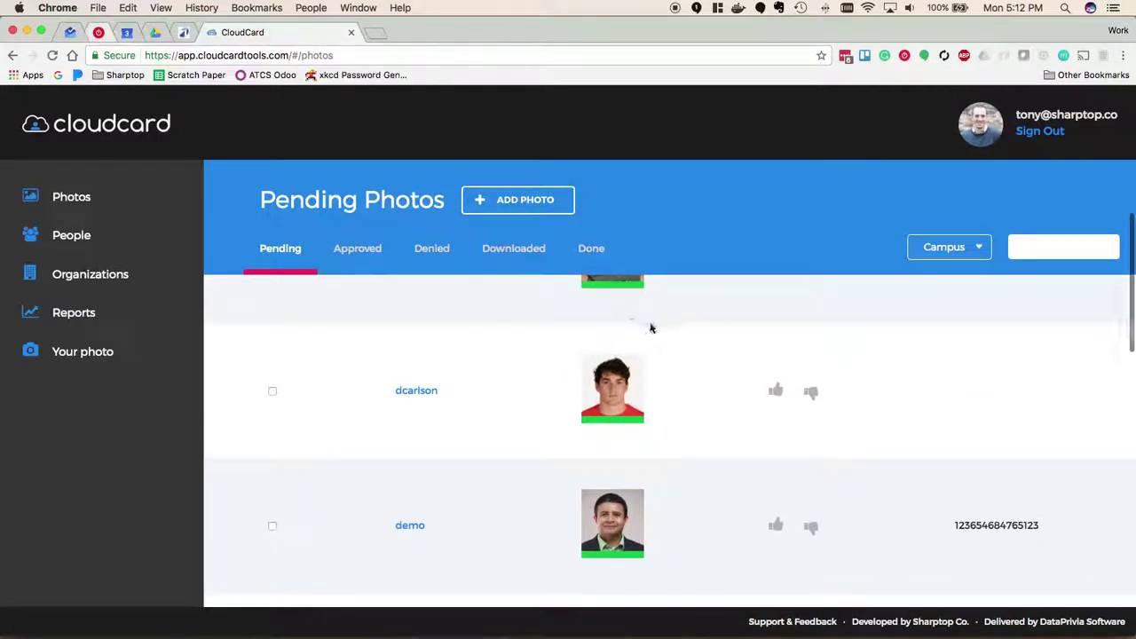
scroll(649, 325, up, 2)
scroll(654, 409, down, 6)
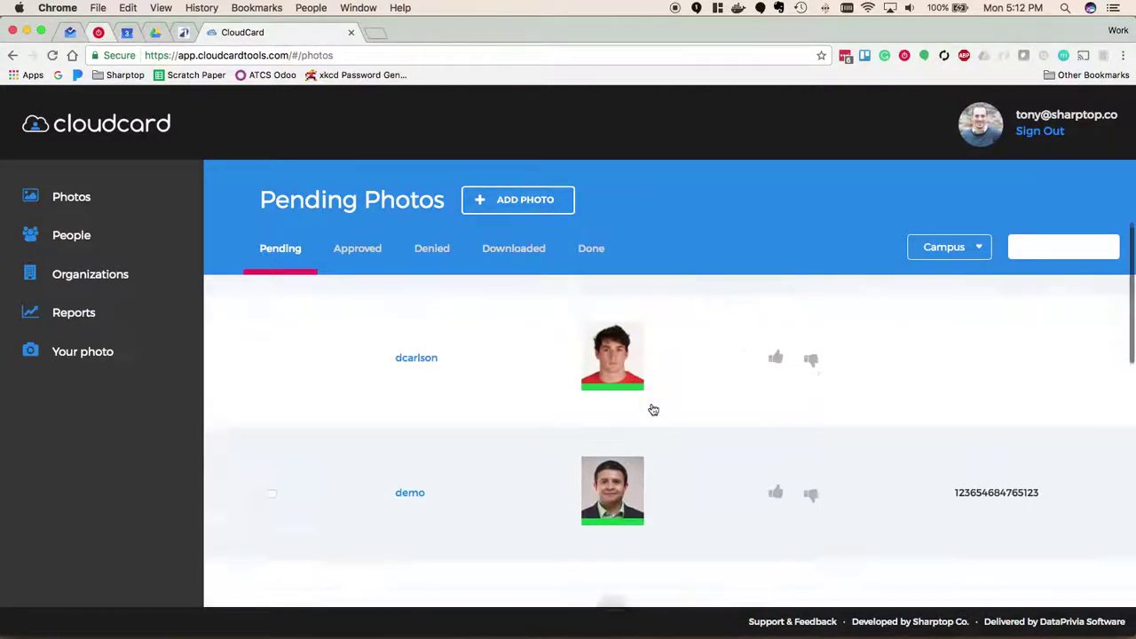
scroll(653, 409, up, 1)
scroll(653, 409, down, 2)
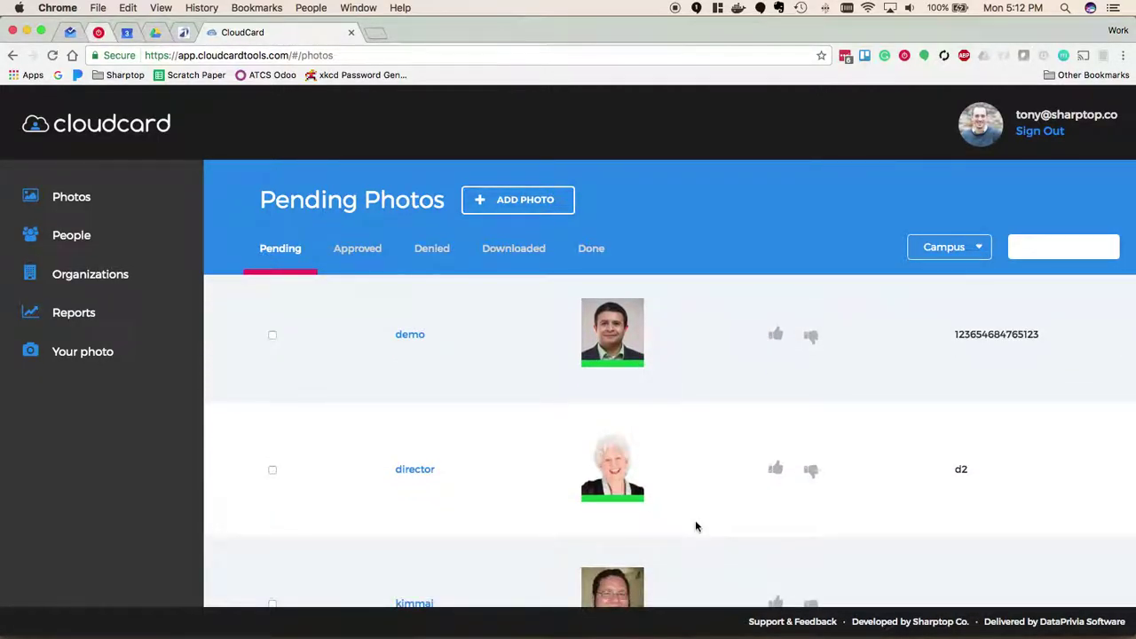
Step: Examine the orange-marked photos in the middle of the pending list
scroll(695, 527, down, 3)
scroll(695, 527, down, 2)
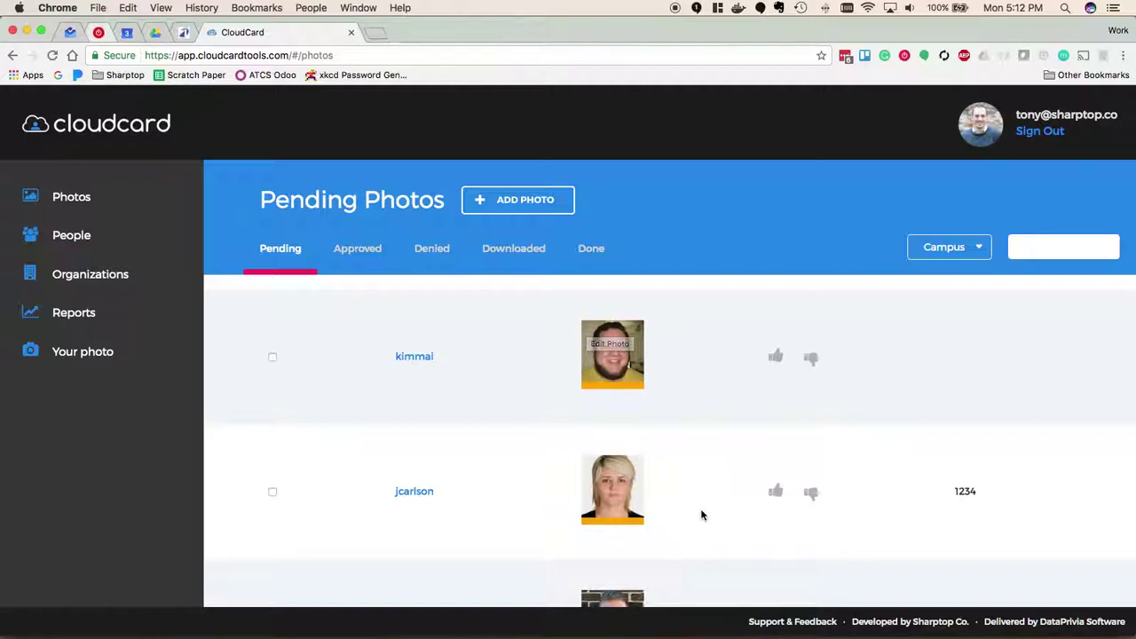
scroll(699, 512, down, 1)
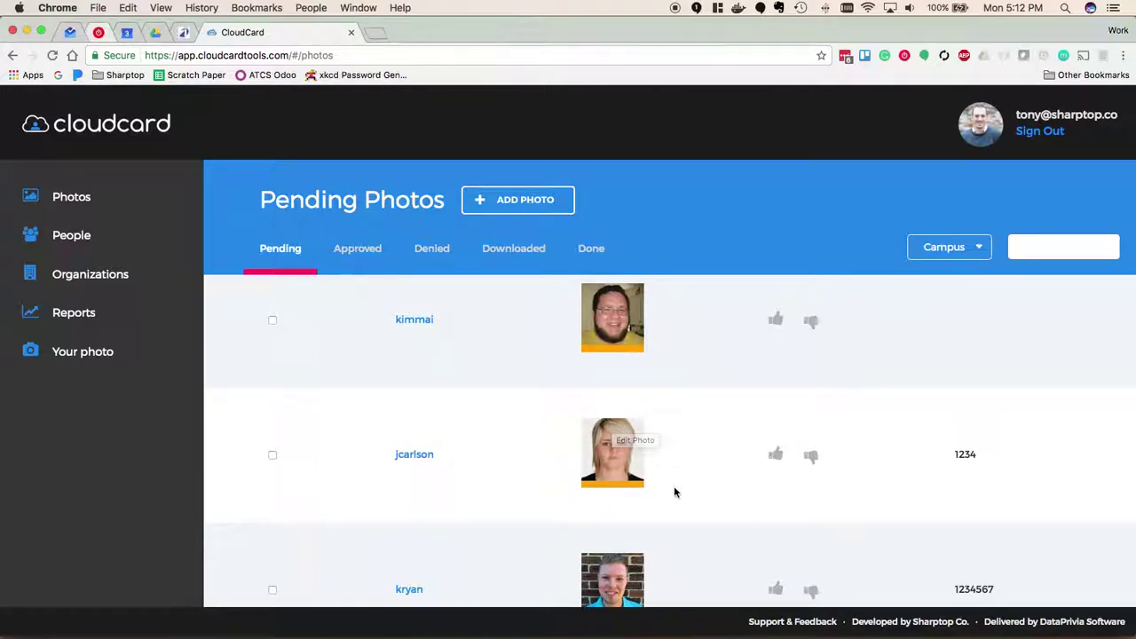
scroll(674, 491, down, 2)
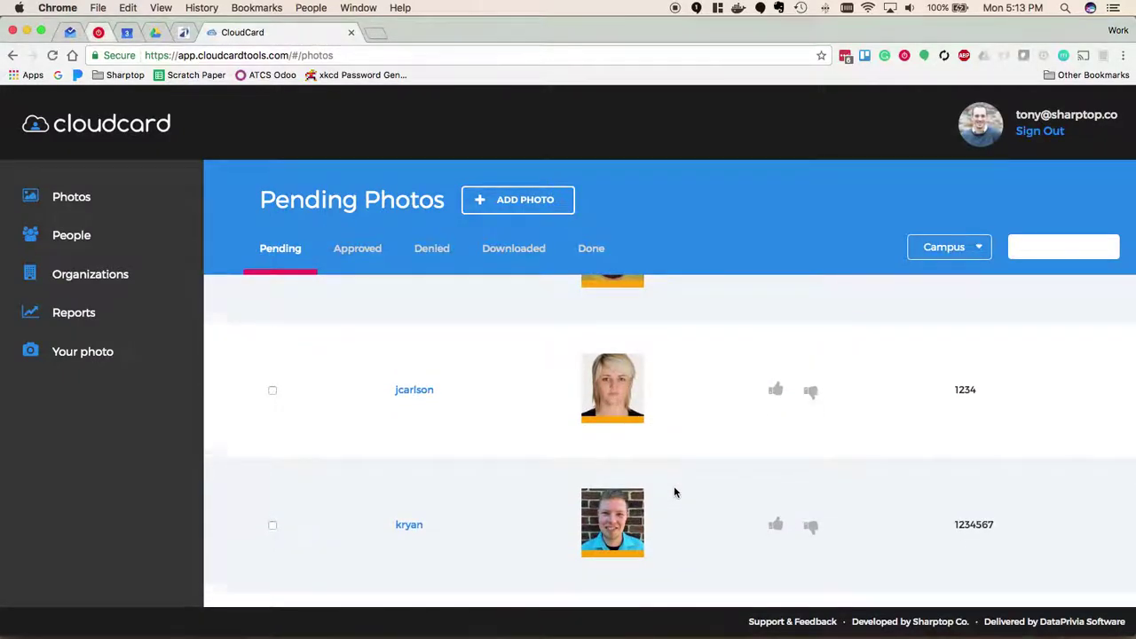
scroll(674, 491, down, 2)
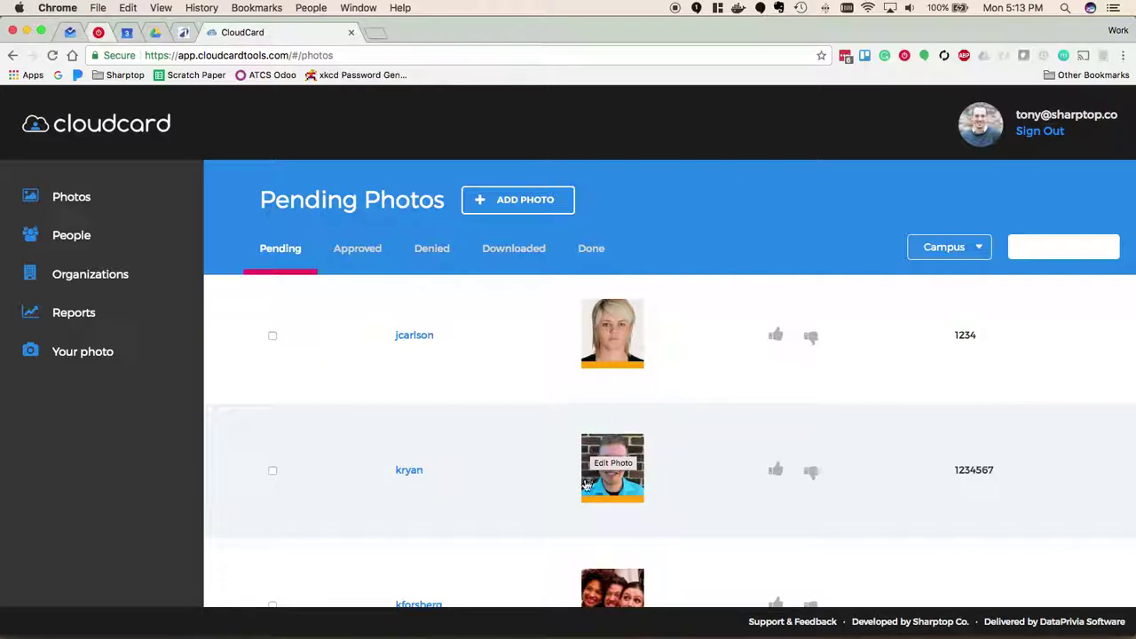
scroll(695, 456, up, 1)
scroll(695, 456, down, 1)
scroll(695, 456, up, 2)
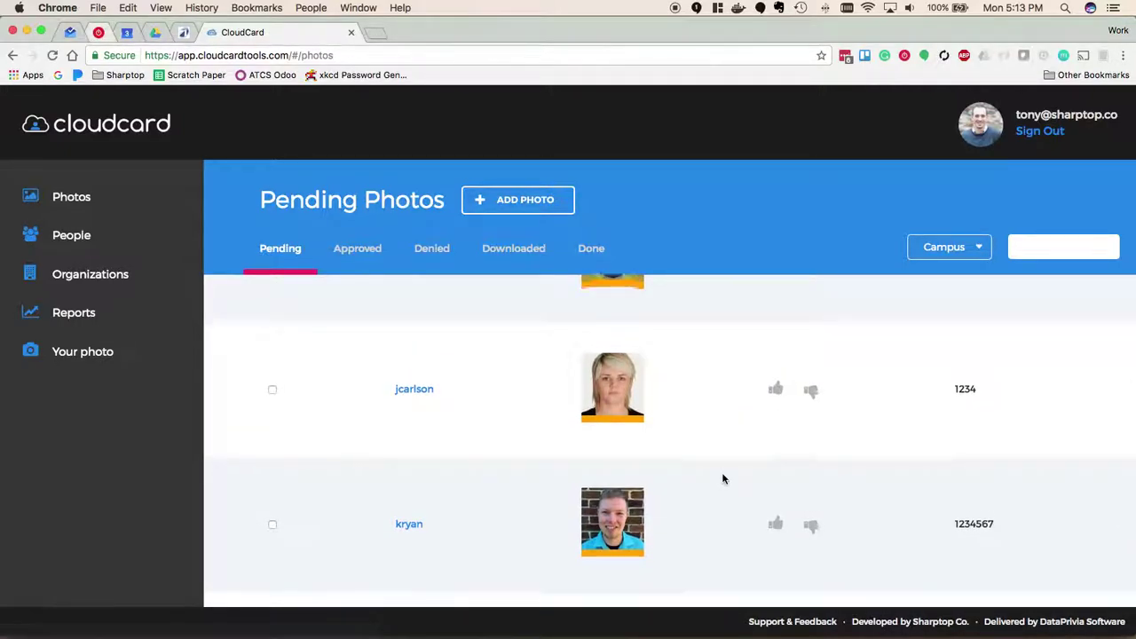
Step: Examine the red-marked photos at the end of the pending list, then return to the Approve All Green Photos option
scroll(722, 477, down, 3)
scroll(723, 478, down, 1)
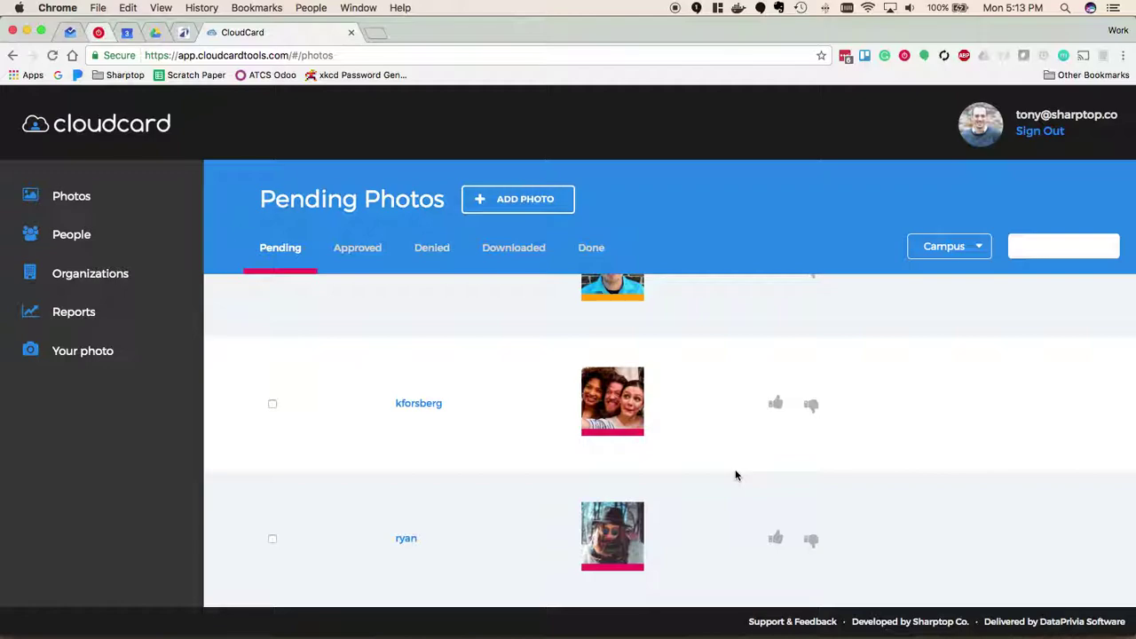
scroll(735, 475, up, 2)
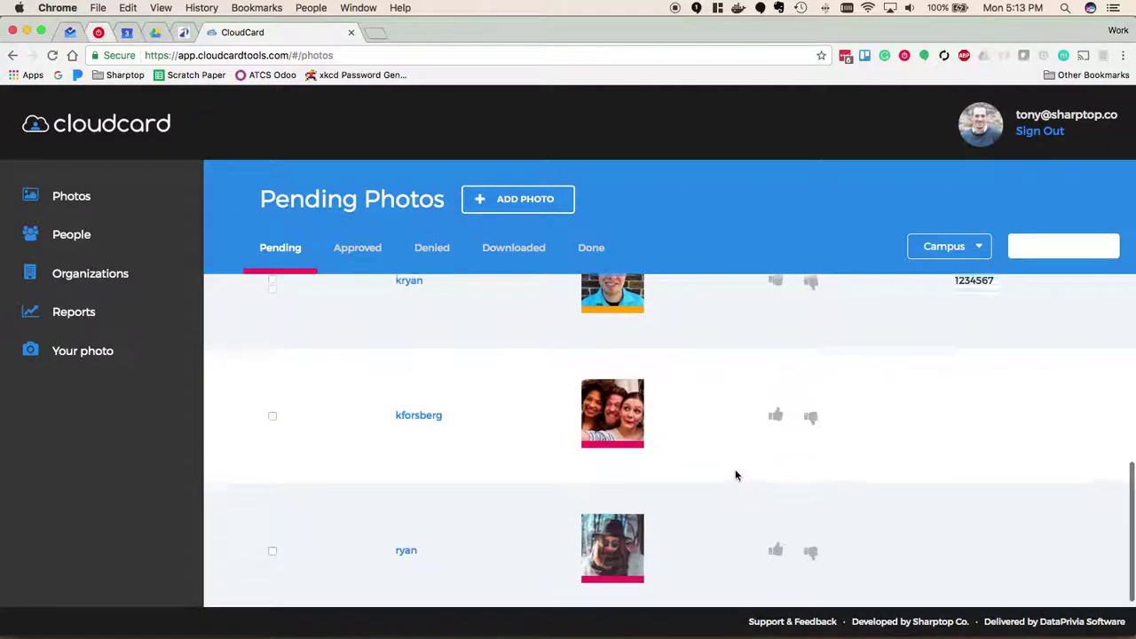
scroll(674, 379, up, 15)
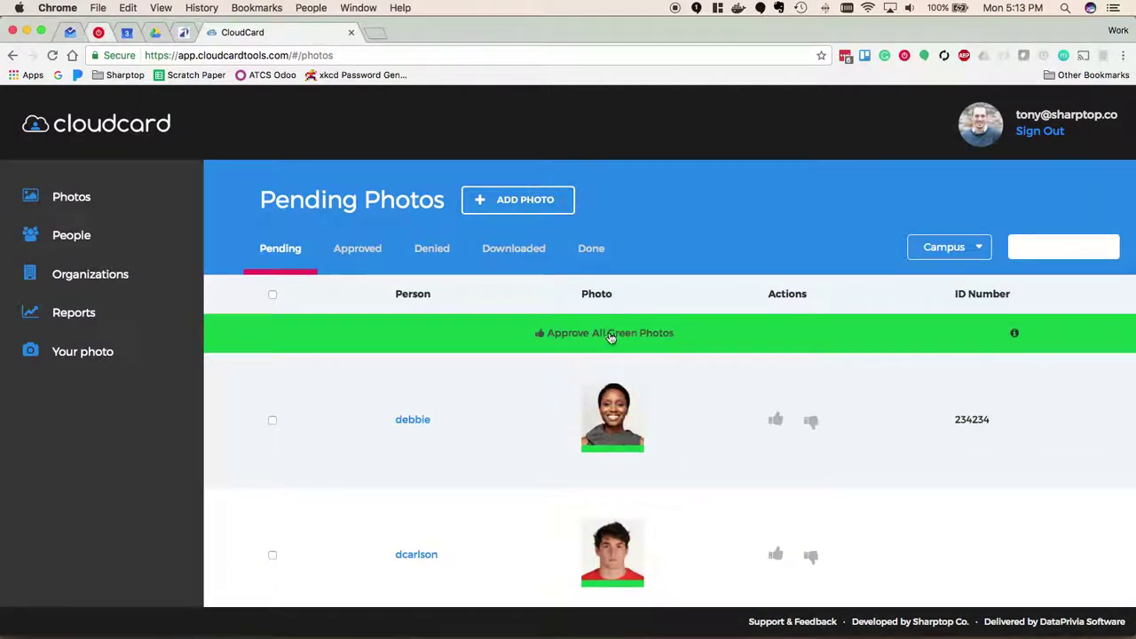
Step: Compare the green, orange and red classifications across the pending photos
scroll(677, 449, down, 3)
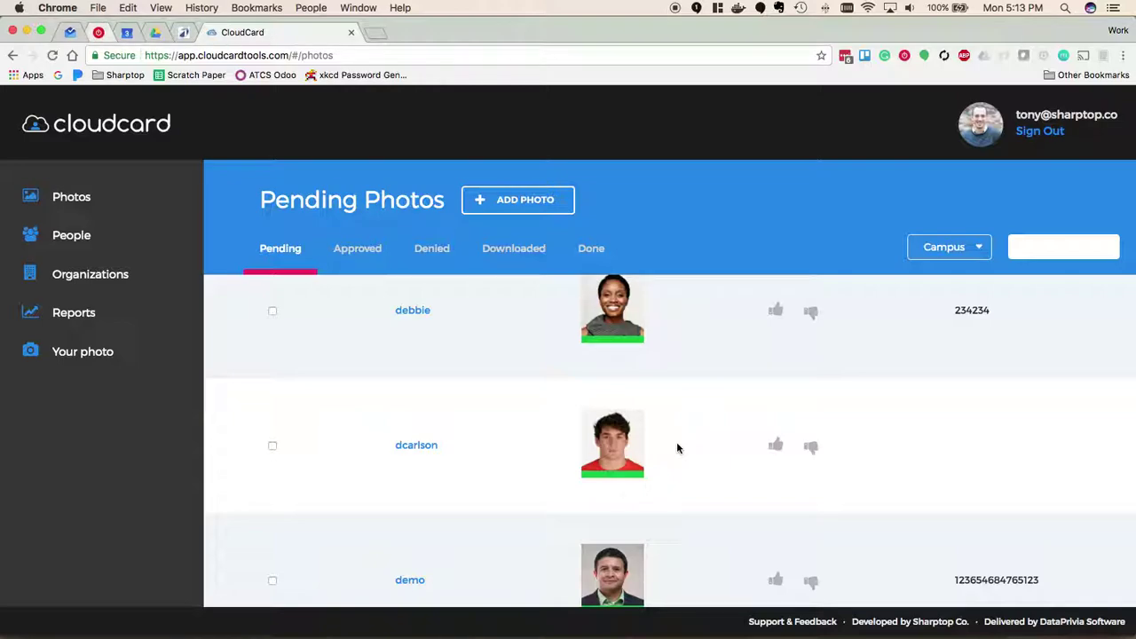
scroll(677, 449, up, 1)
scroll(678, 448, down, 5)
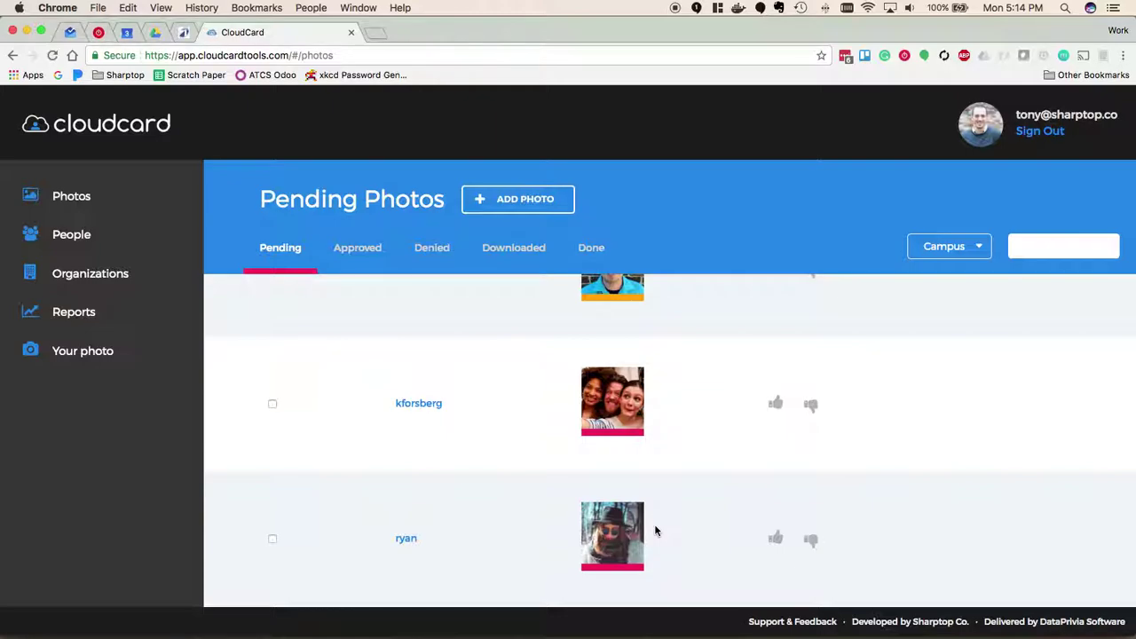
scroll(655, 531, up, 4)
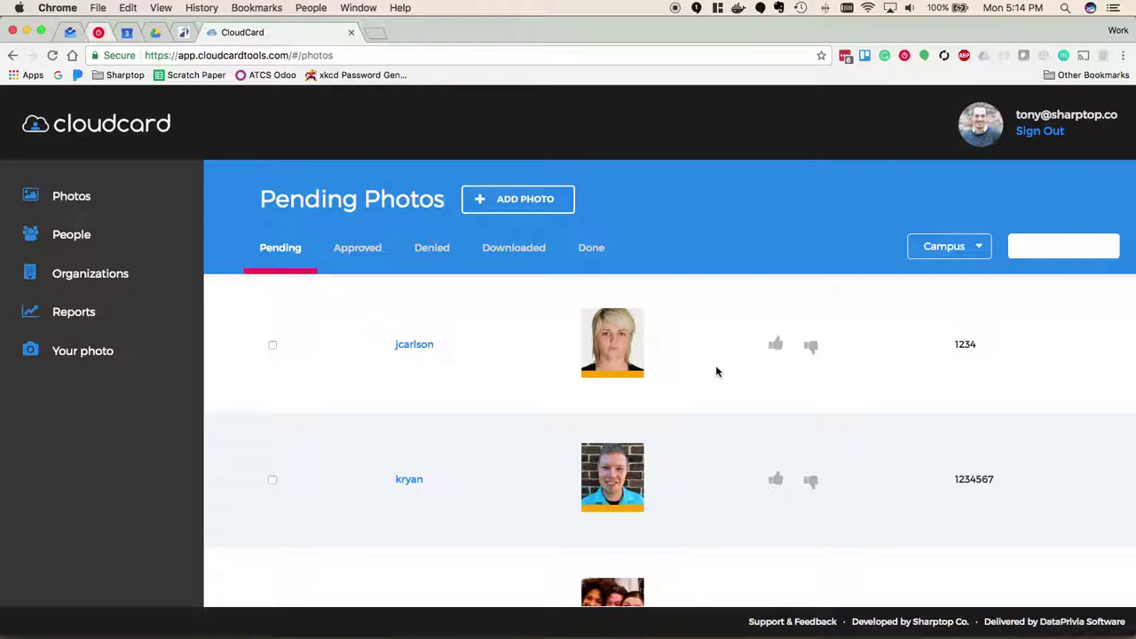
scroll(717, 372, down, 5)
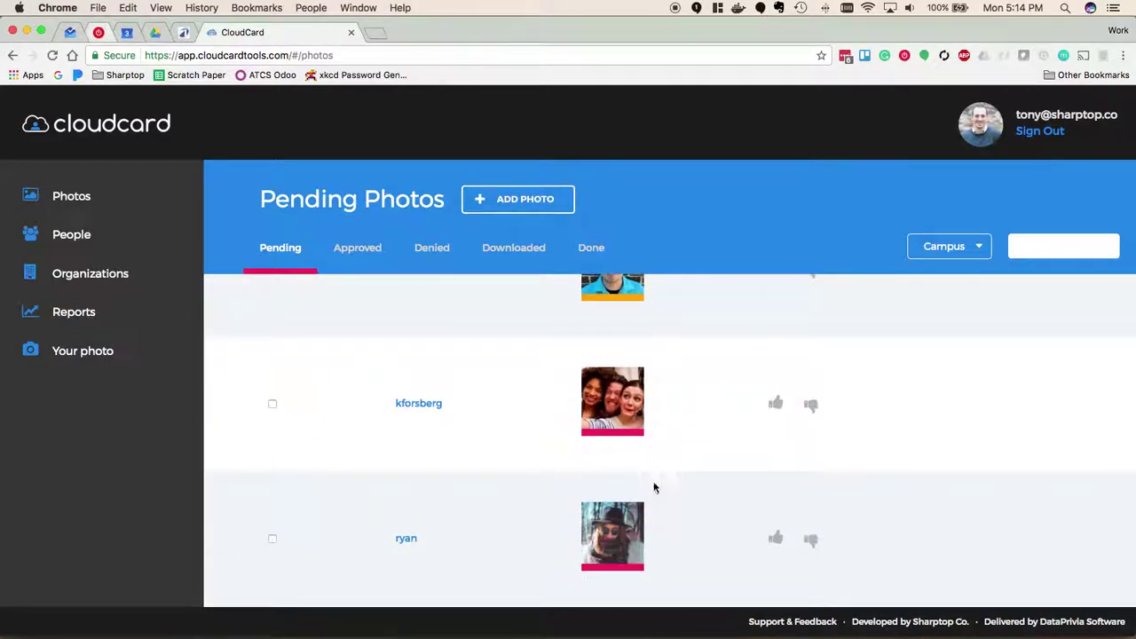
scroll(666, 502, up, 10)
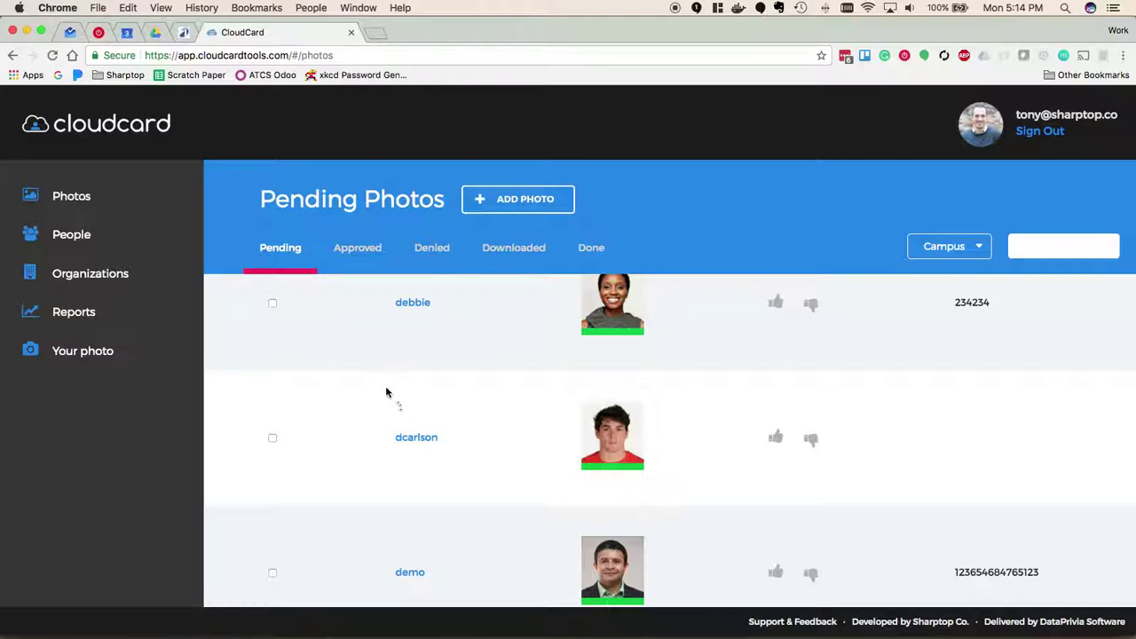
Step: View the Approved and Denied photo lists, then return to the Pending photos
click(368, 250)
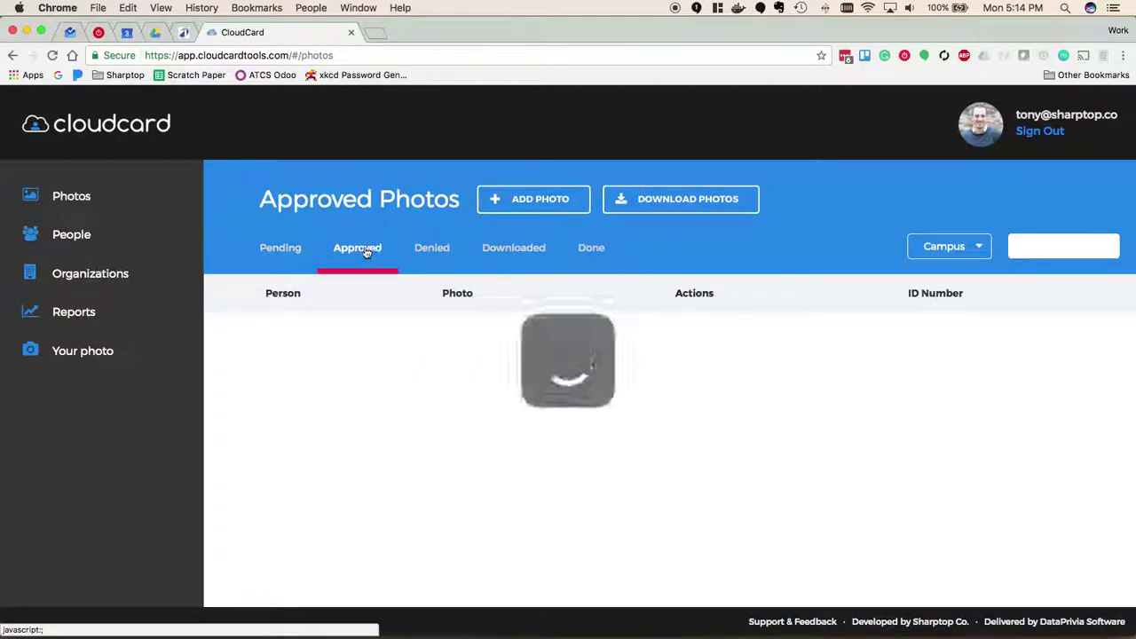
click(430, 250)
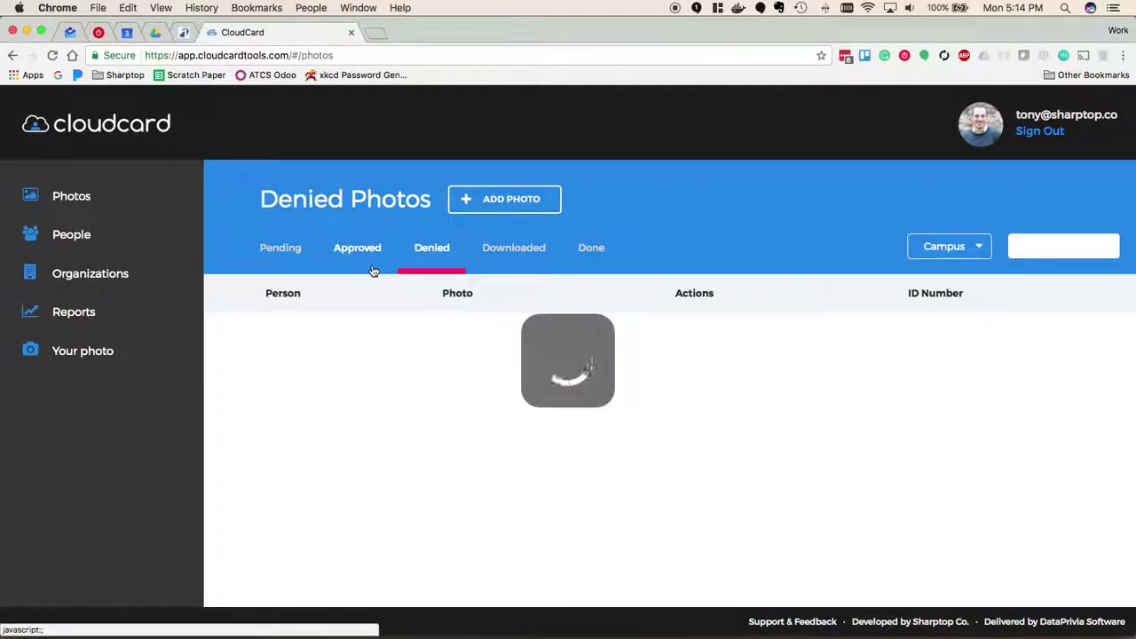
click(275, 253)
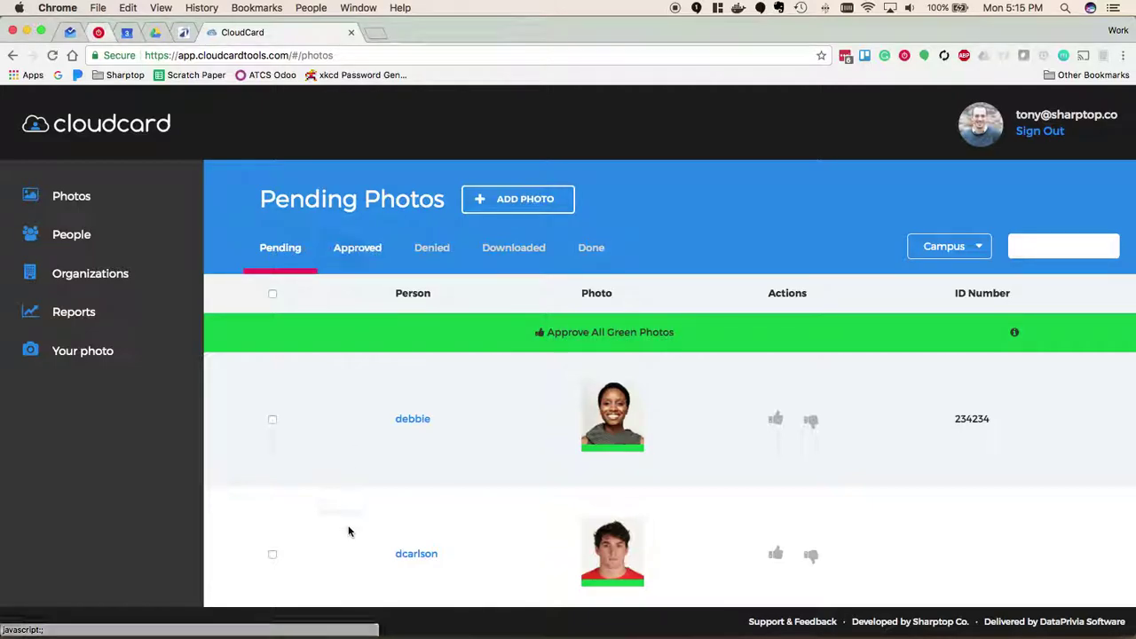
Step: Review the orange-marked pending photos again, following the last green-marked entry
scroll(348, 531, down, 5)
scroll(348, 531, down, 2)
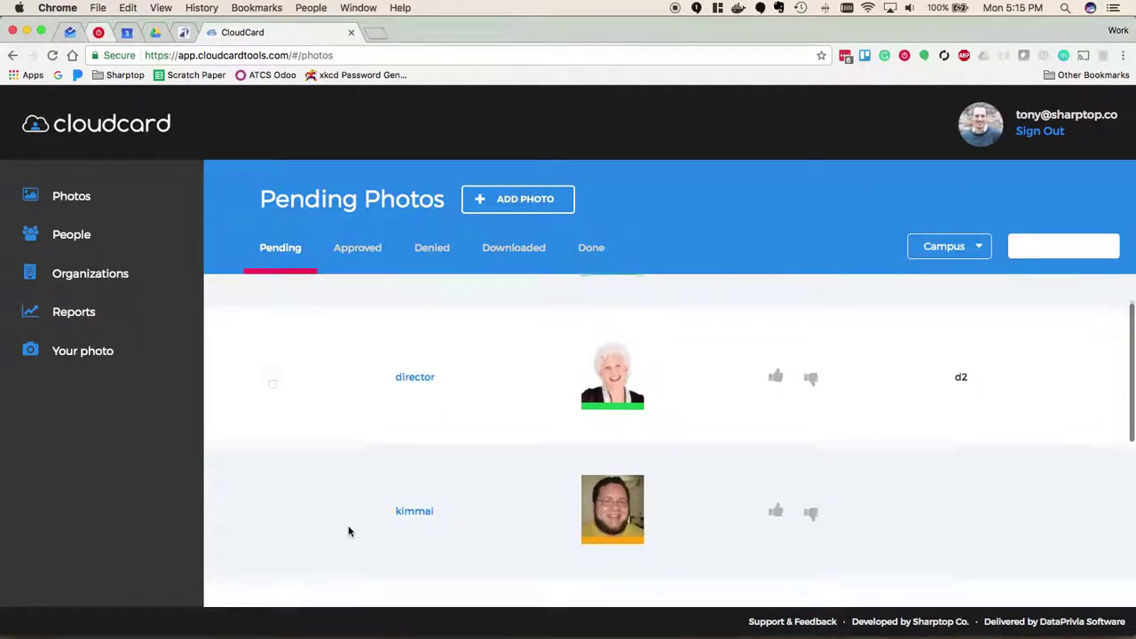
scroll(349, 531, down, 2)
scroll(348, 531, down, 2)
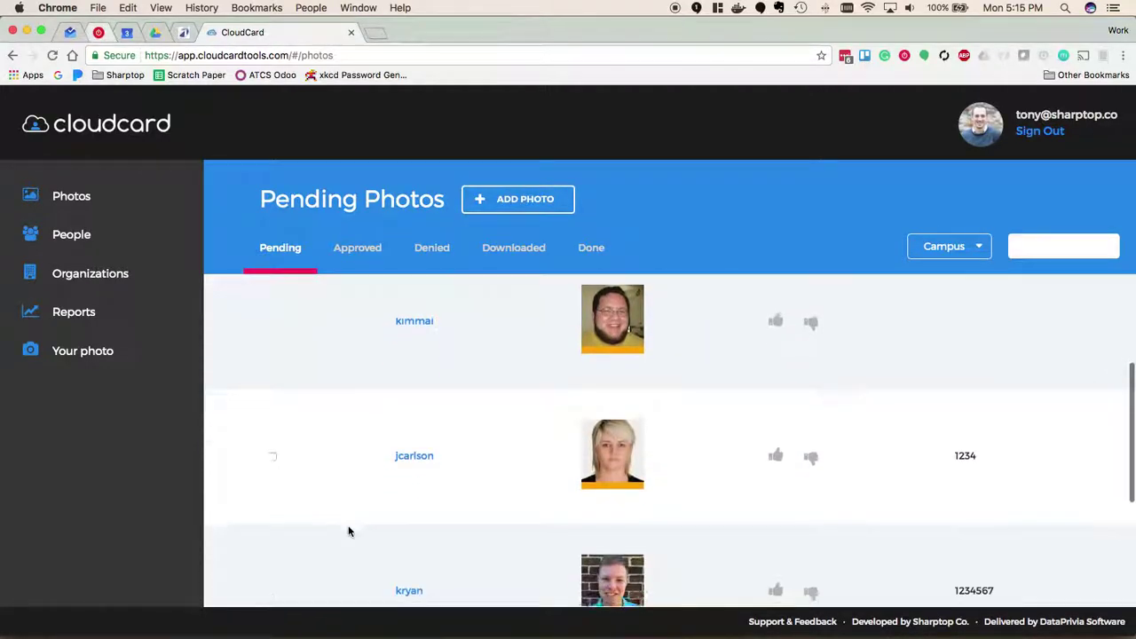
scroll(349, 531, up, 2)
scroll(349, 531, down, 3)
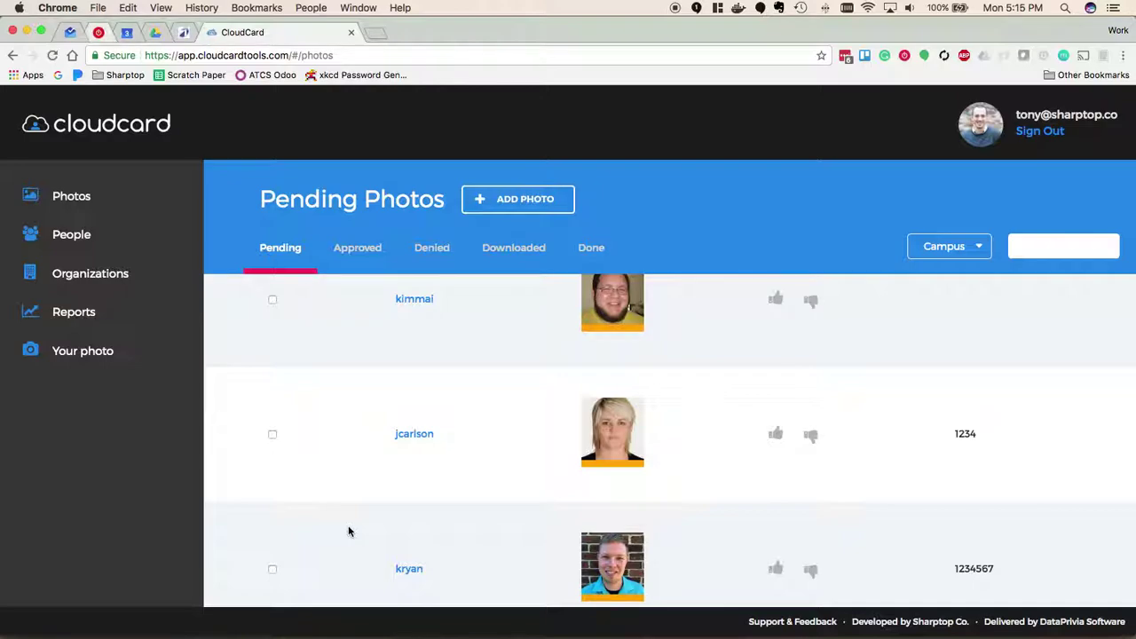
scroll(349, 531, up, 1)
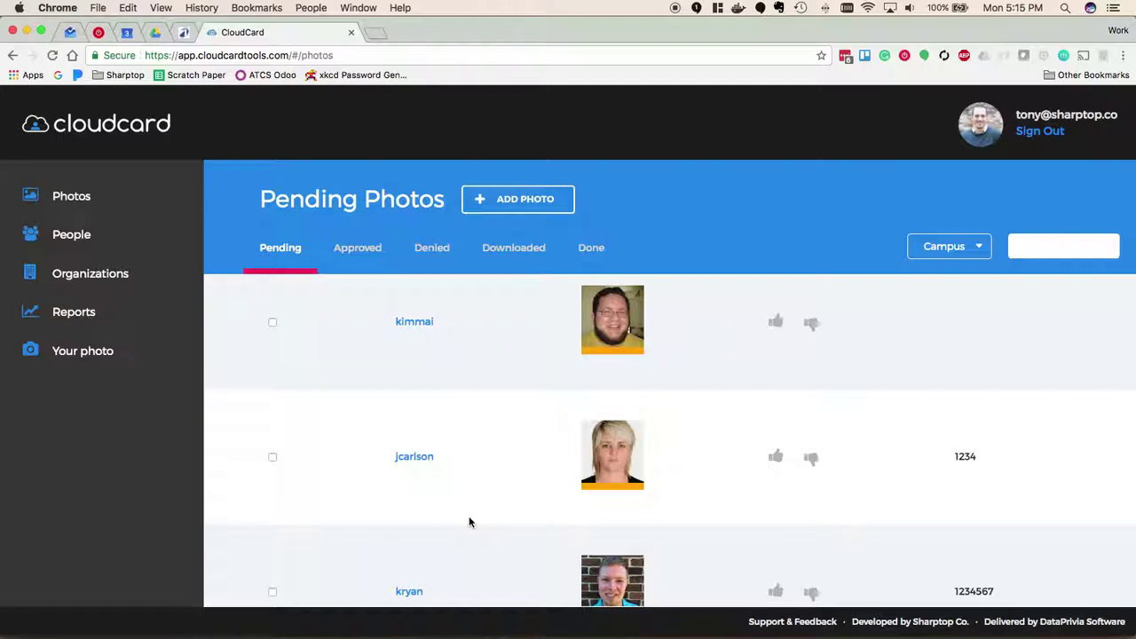
Step: Review the green-marked photos at the start of the pending list once more
scroll(470, 519, up, 10)
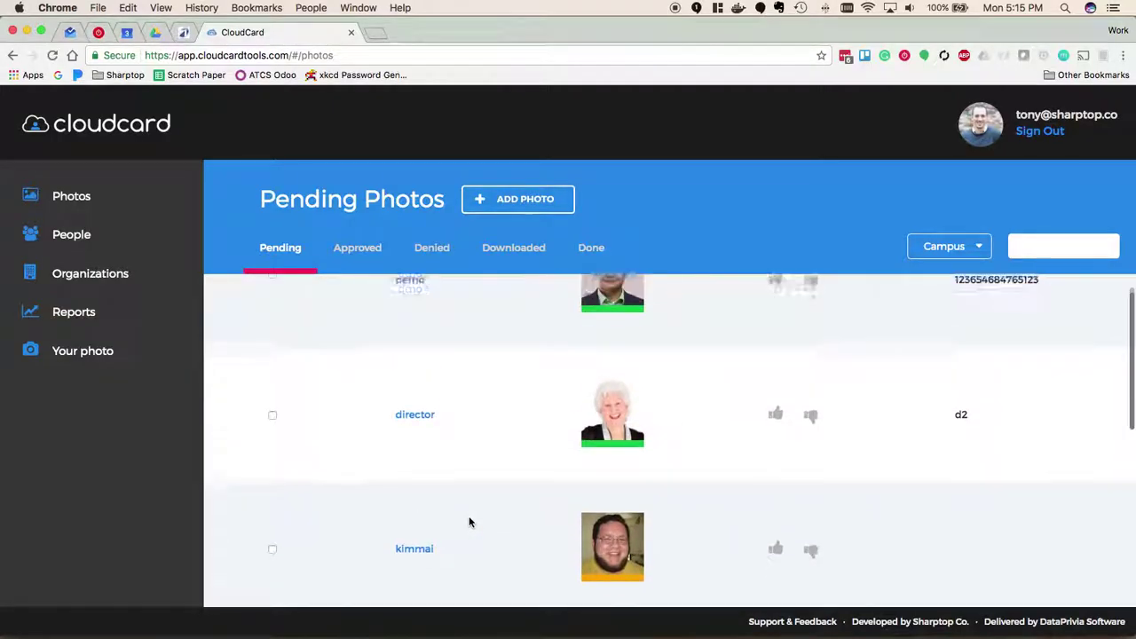
scroll(469, 522, down, 2)
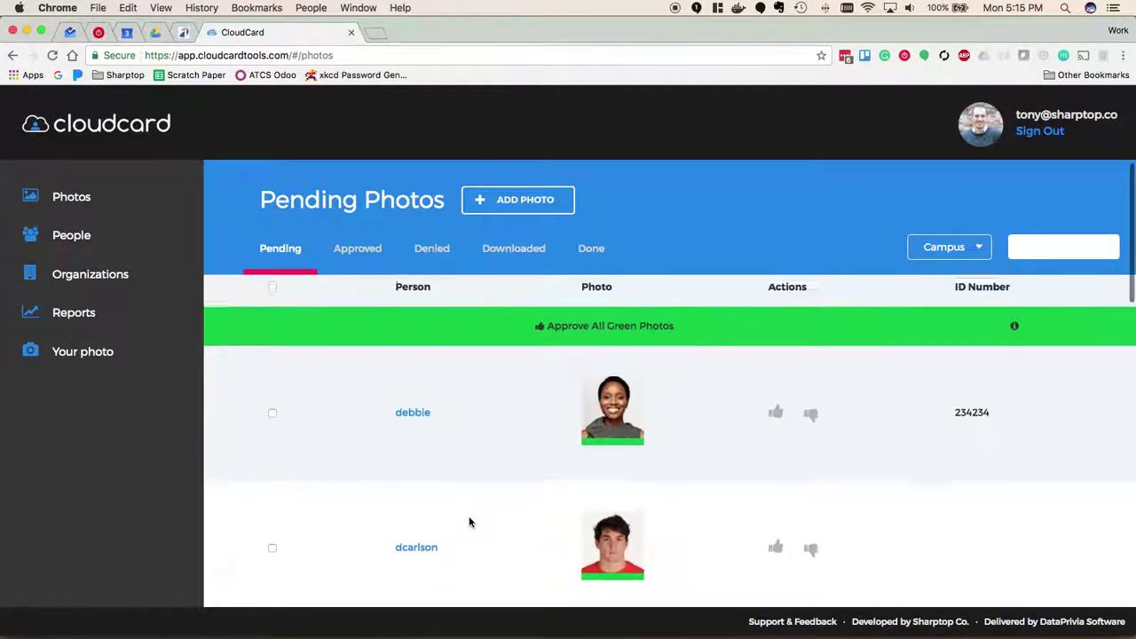
scroll(713, 545, down, 4)
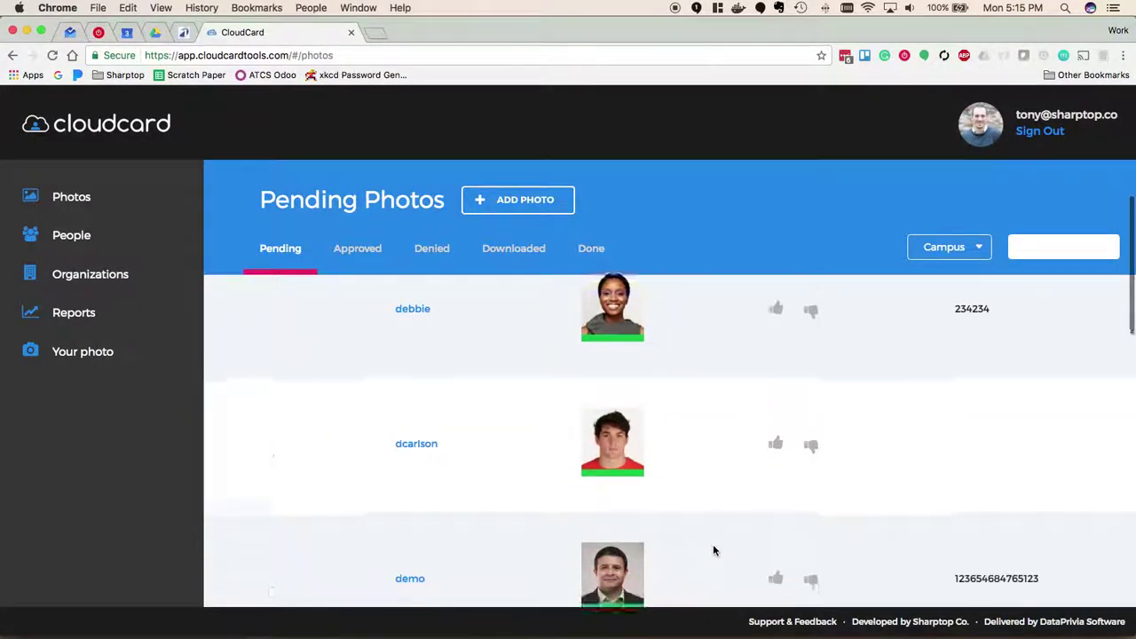
scroll(713, 550, up, 2)
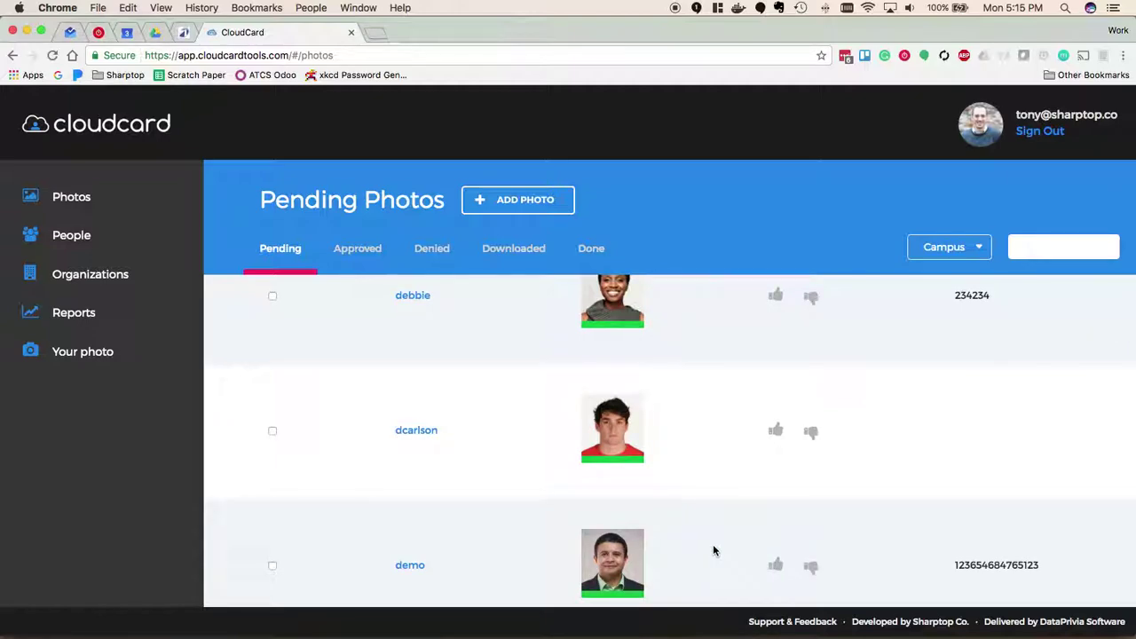
scroll(713, 551, up, 3)
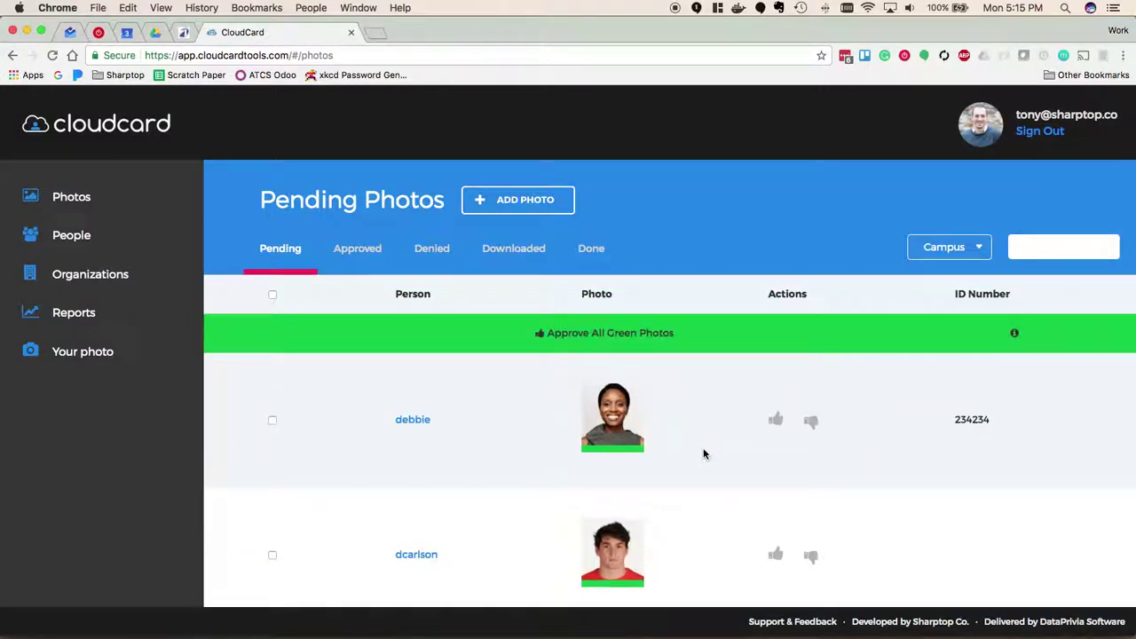